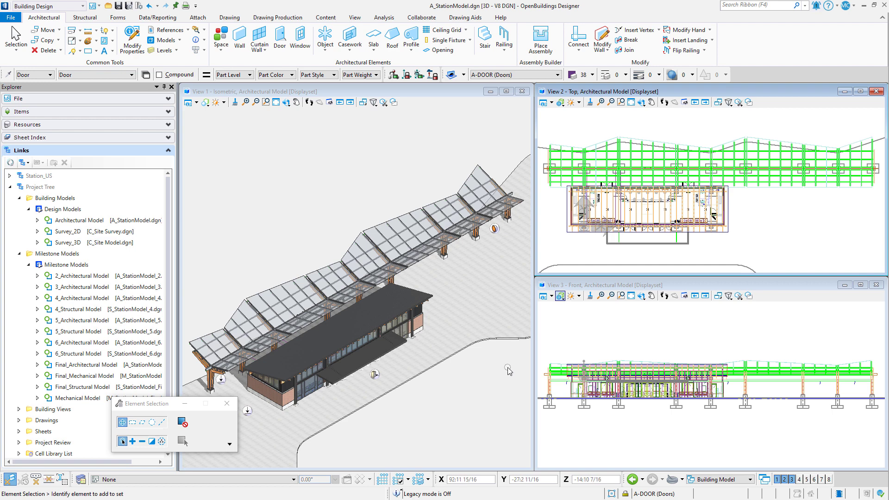
Step: Select the section callout on the end canopy bay and zoom in to show its CANOPY DETAIL toolbar
left_click(496, 229)
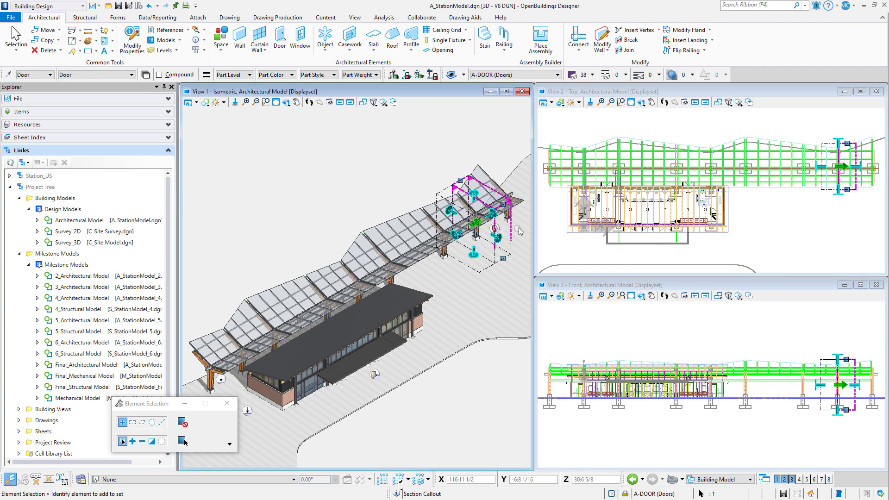
scroll(521, 224, "up", 3)
scroll(521, 224, "up", 2)
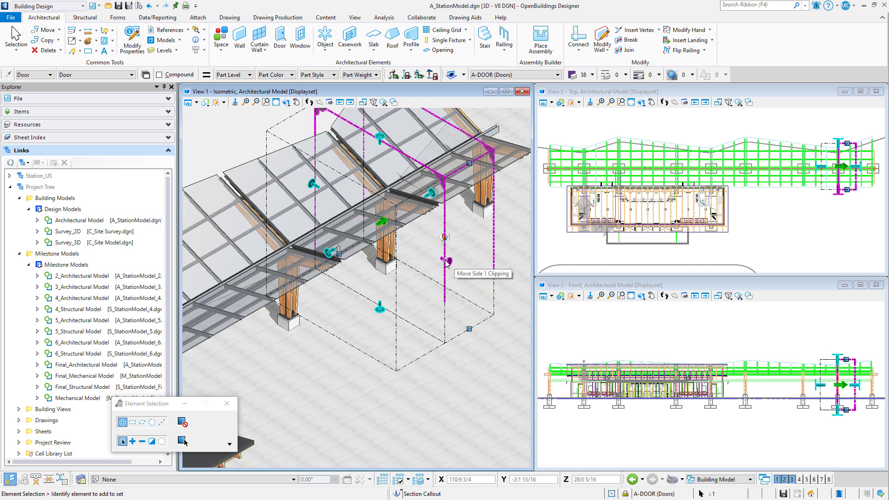
mouse_move(445, 238)
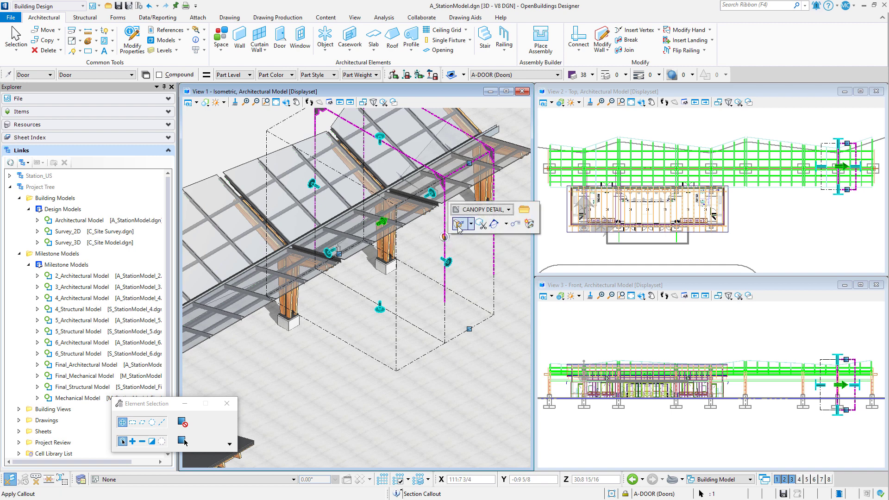
Step: Open the callout's CANOPY DETAIL target and zoom around the 2D canopy section drawing
left_click(525, 214)
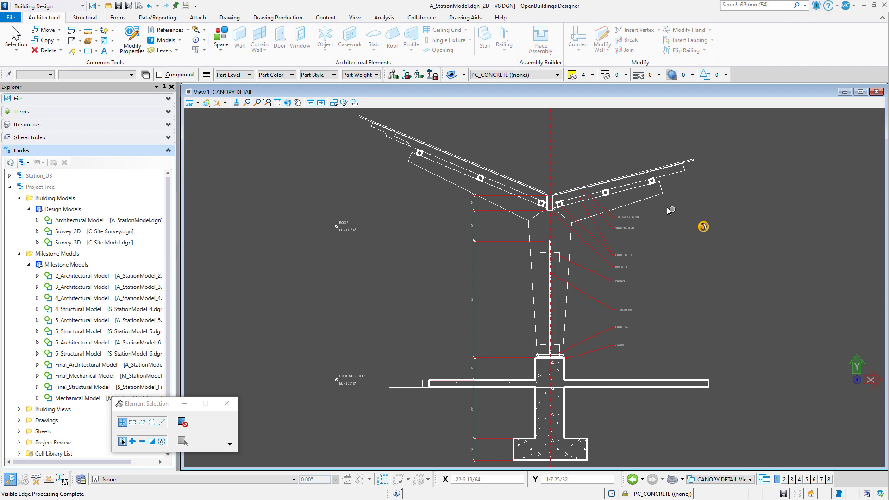
scroll(657, 209, "up", 2)
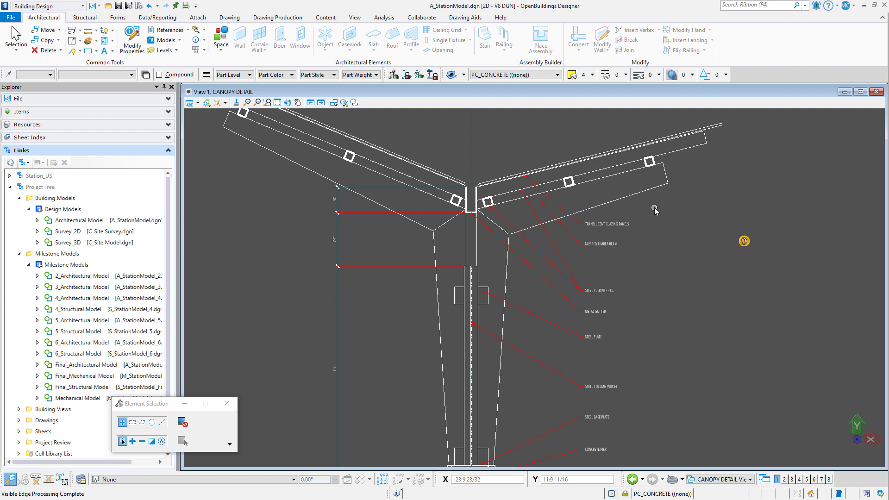
scroll(654, 209, "up", 2)
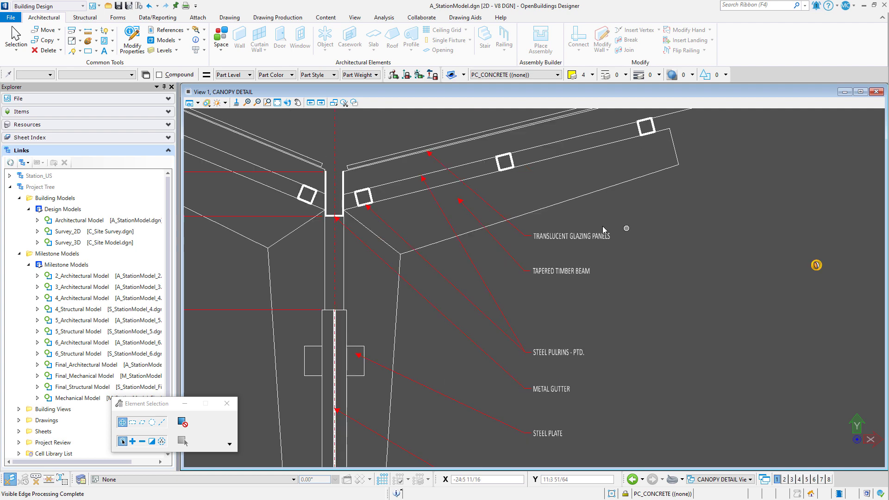
scroll(494, 253, "down", 2)
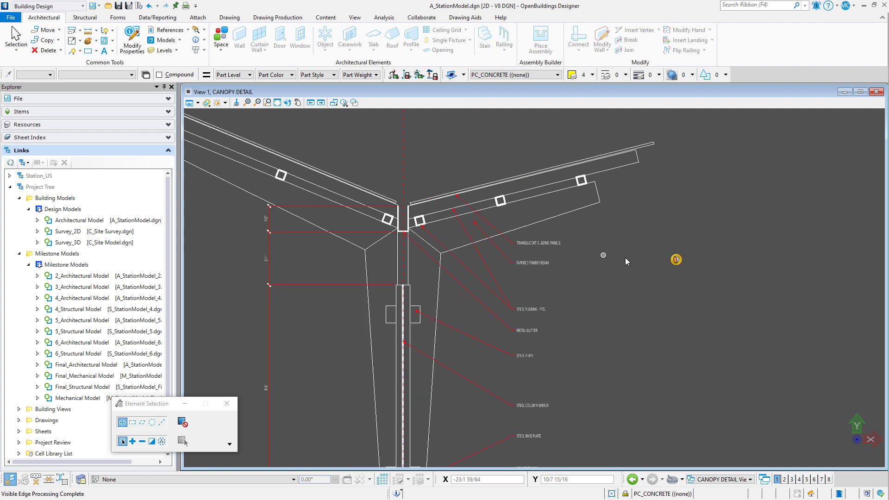
mouse_move(677, 260)
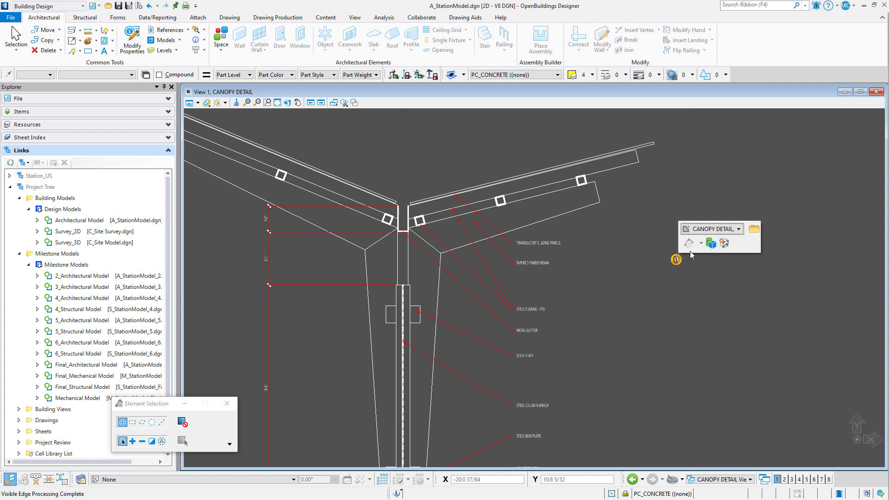
Step: Open the 3D Architectural Model behind the detail and rotate it to a zoomed back-left isometric view
left_click(711, 245)
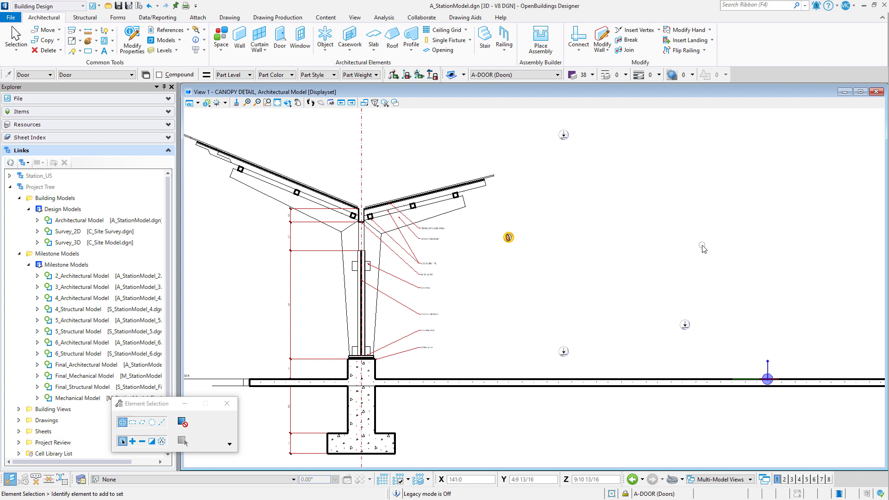
right_click(608, 239)
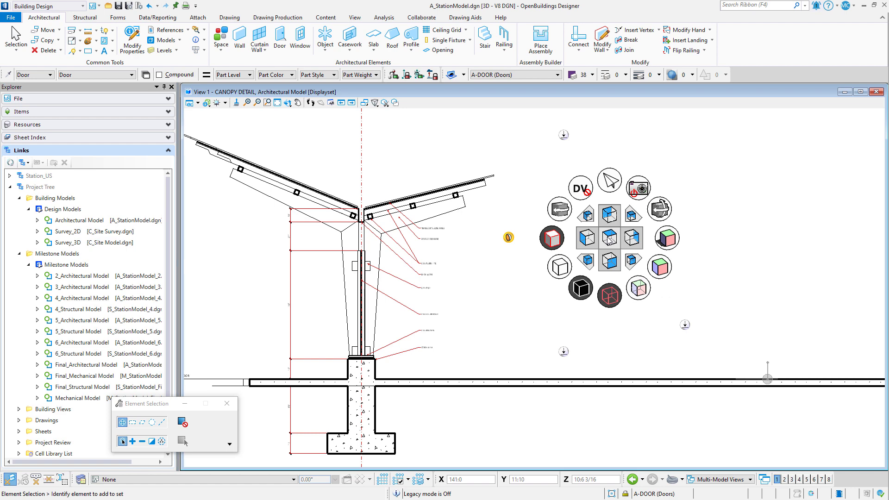
left_click(587, 216)
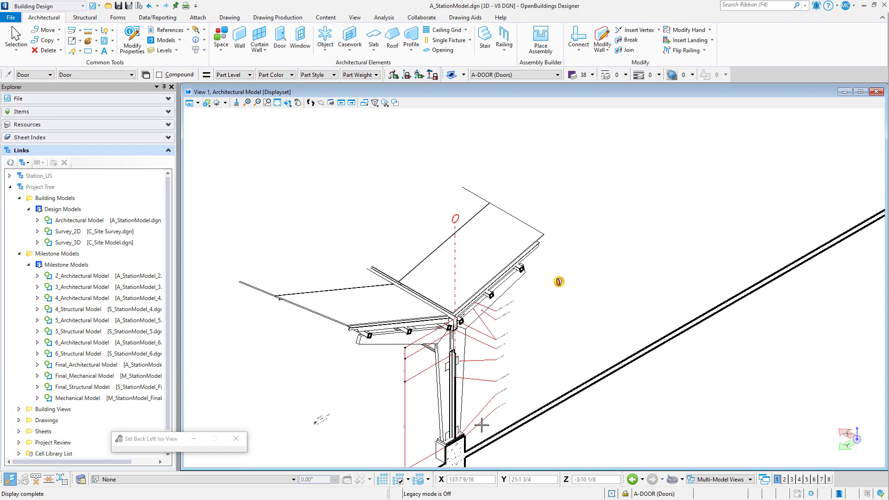
scroll(471, 439, "up", 2)
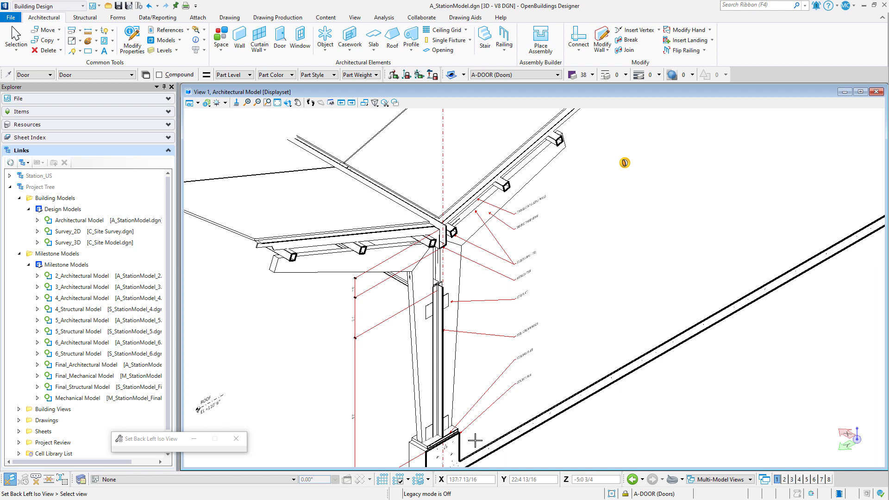
Step: In View Attributes, set the Forward clip volume style to *Proj | Forward - Drawing
left_click(200, 105)
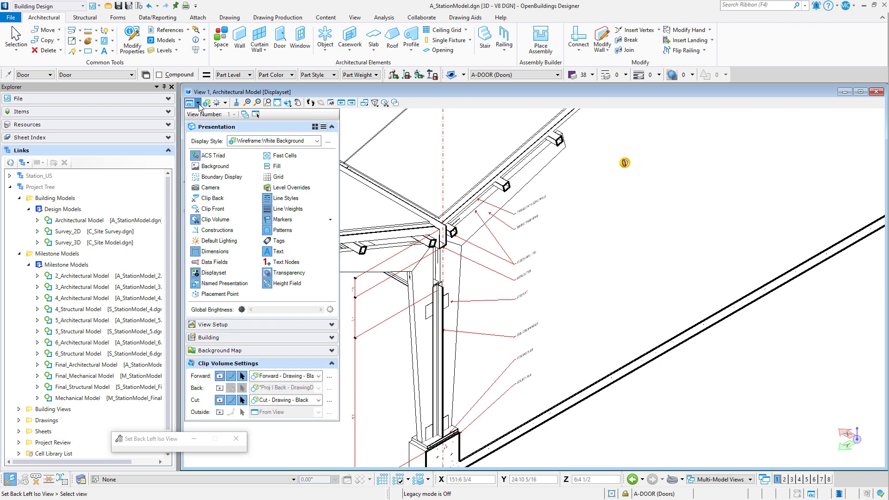
left_click(276, 378)
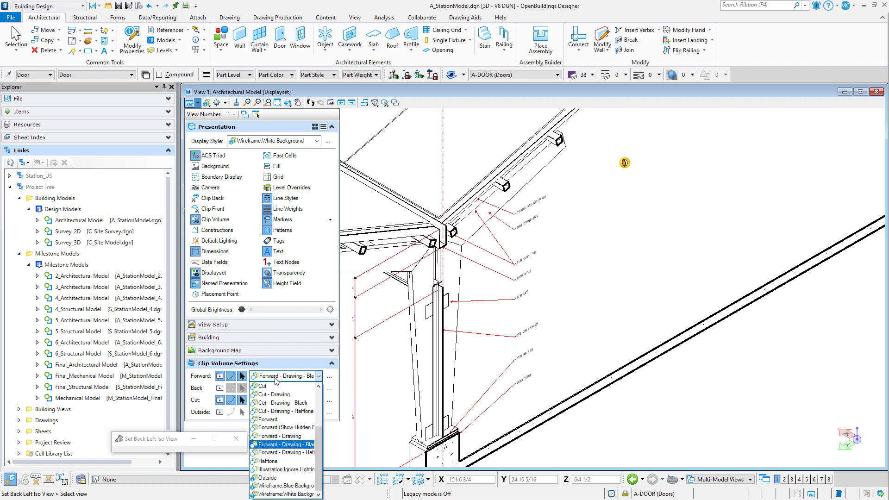
scroll(319, 416, "up", 3)
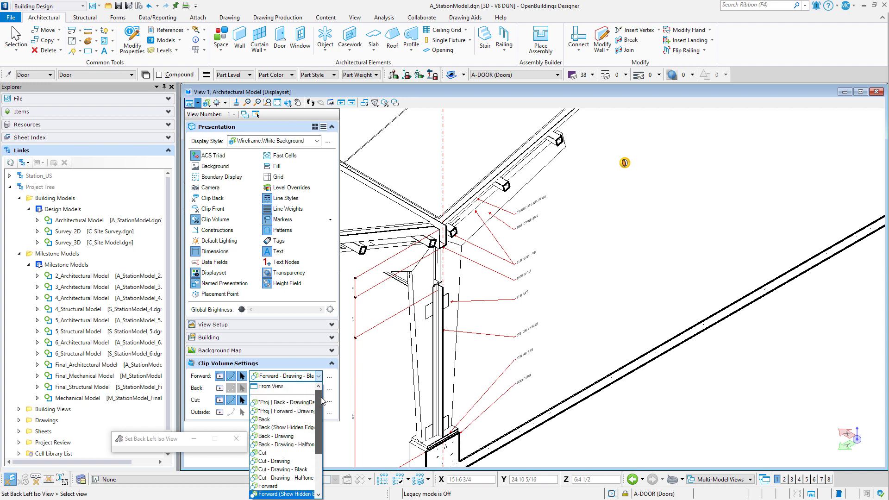
left_click(292, 412)
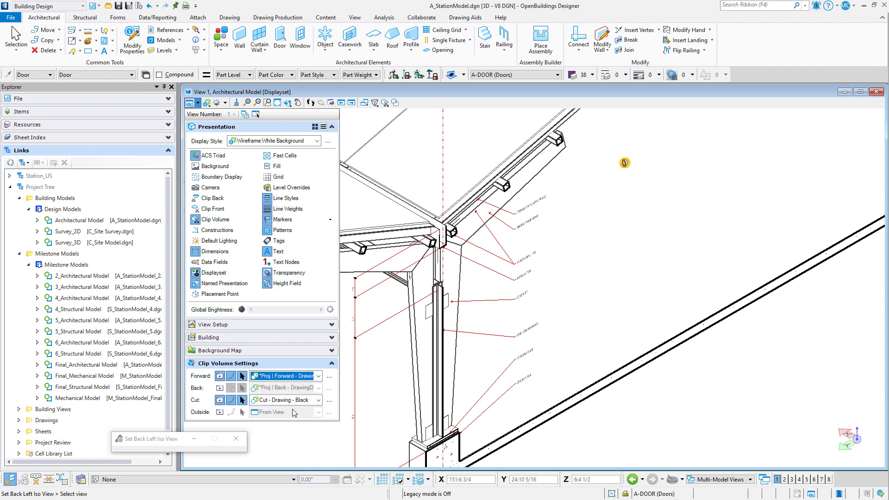
Step: Open the *Proj | Forward - Drawing style settings, trying Hidden Edges and Transparency Threshold but leaving both off
left_click(329, 376)
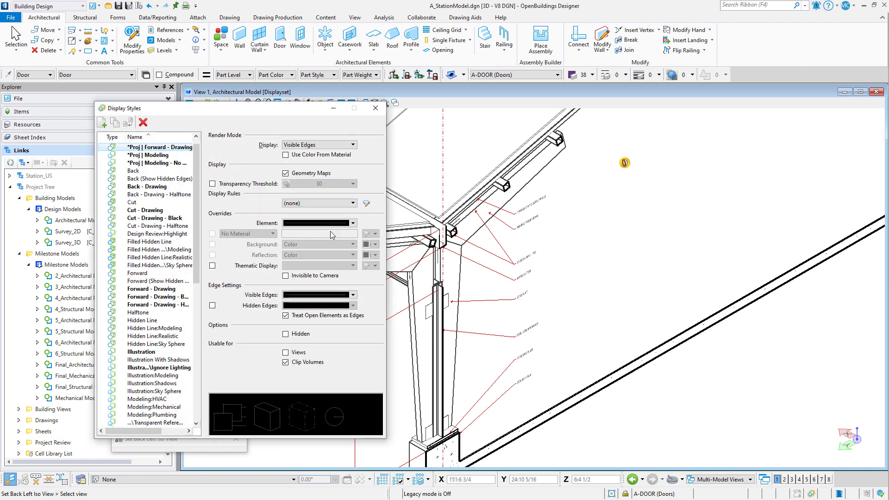
left_click(353, 224)
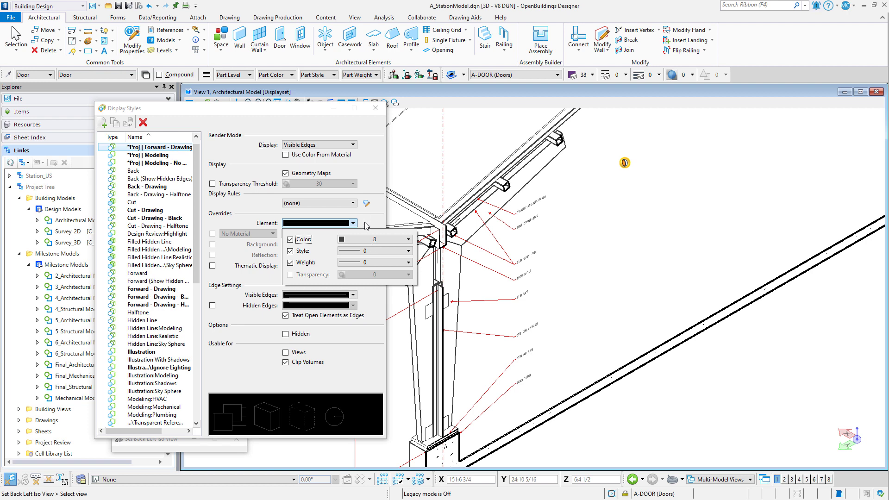
left_click(366, 226)
left_click(212, 306)
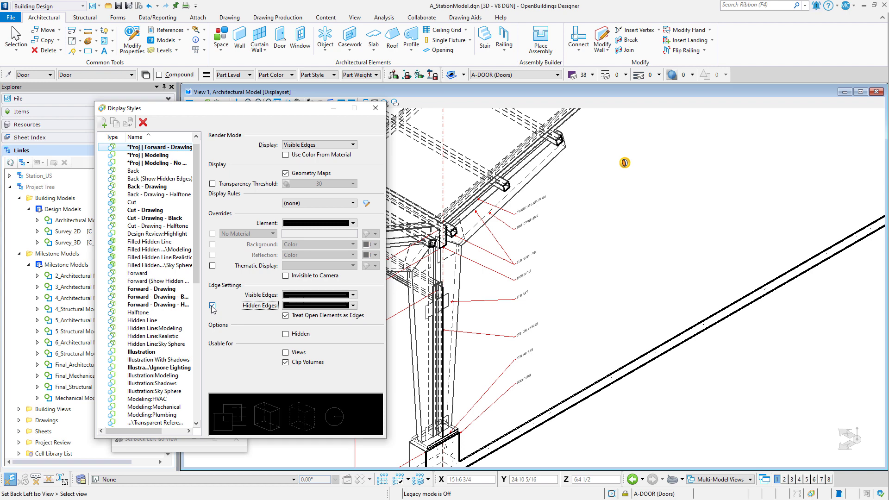
left_click(212, 306)
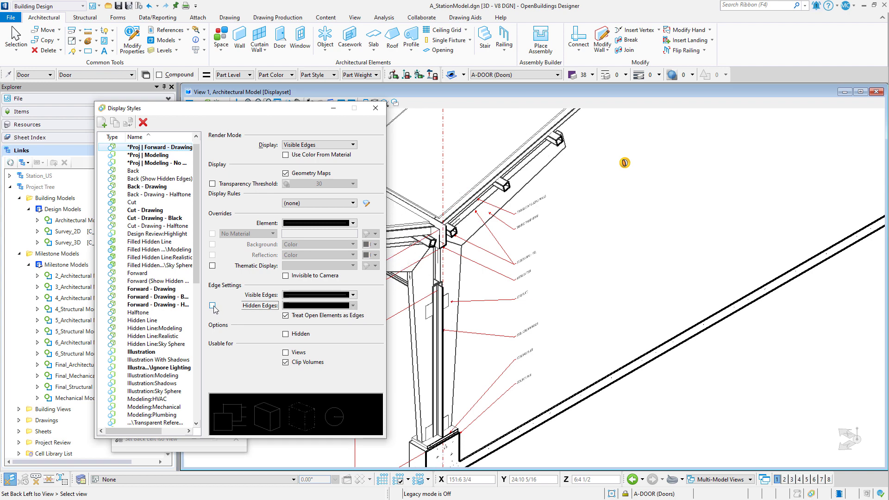
left_click(212, 184)
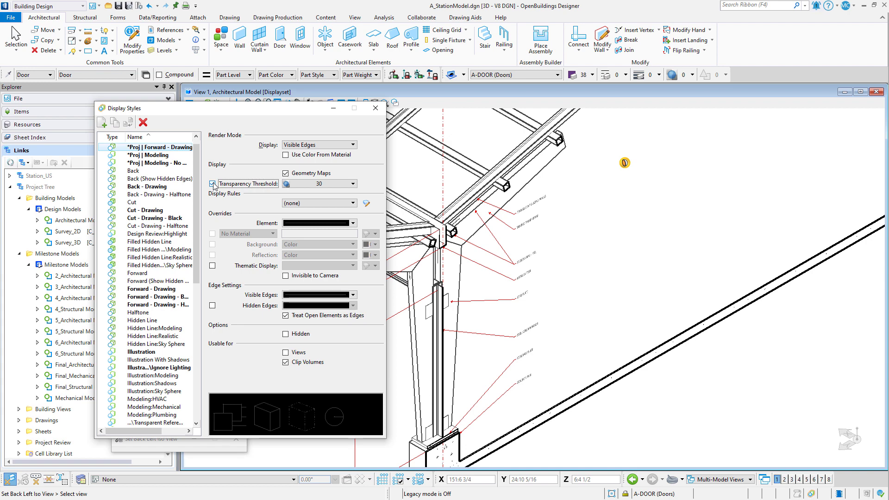
left_click(212, 183)
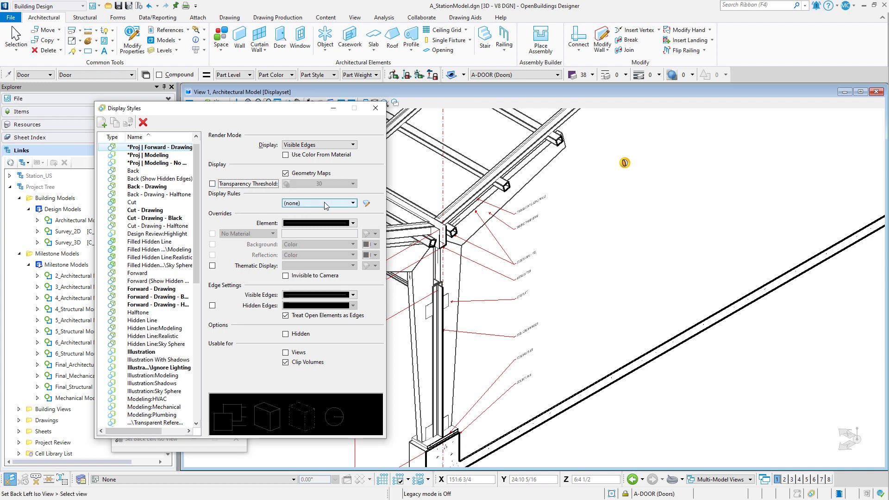
left_click(366, 203)
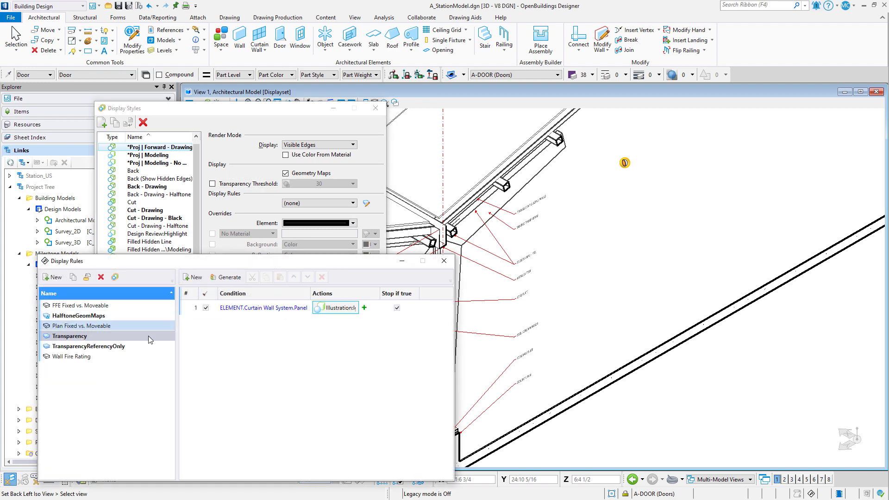
left_click(259, 308)
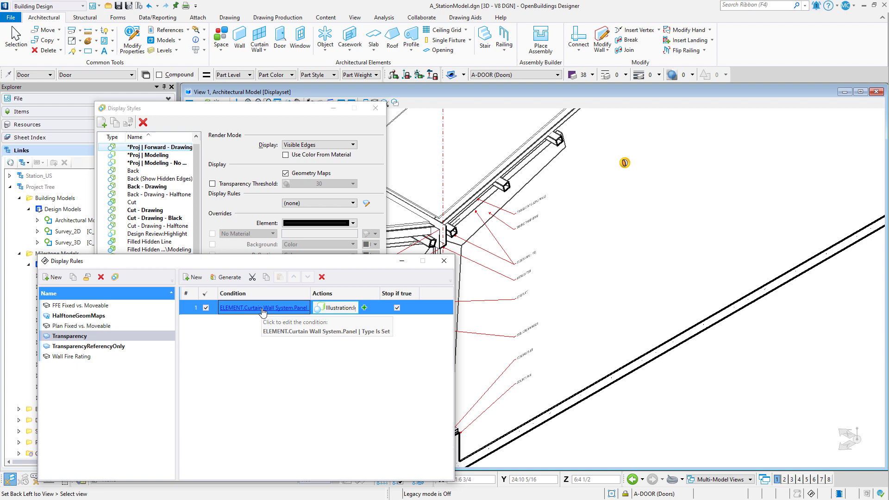
left_click(263, 308)
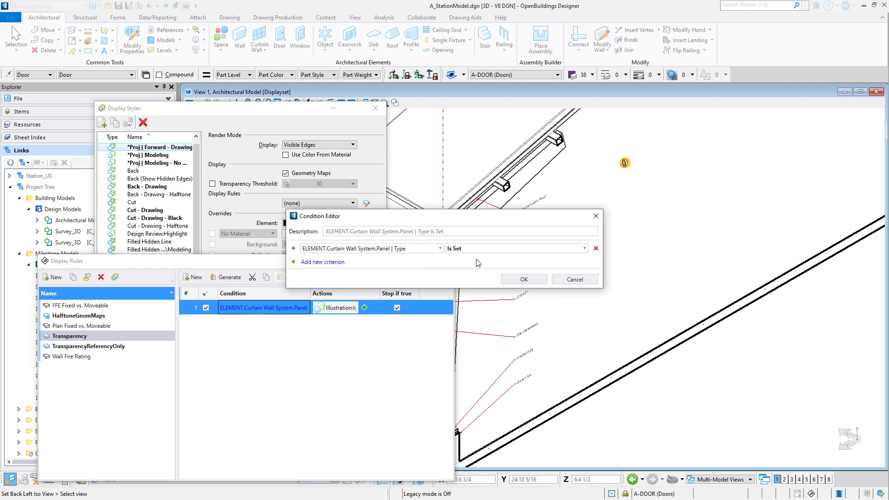
left_click(519, 279)
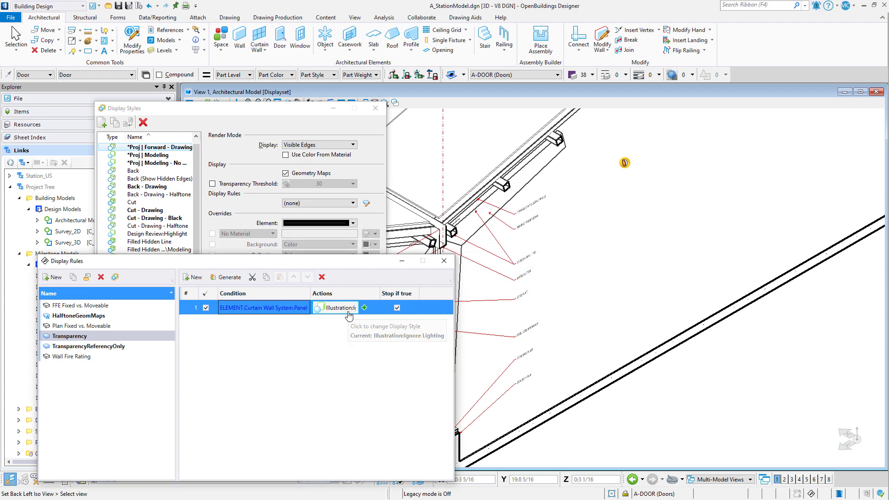
left_click(444, 261)
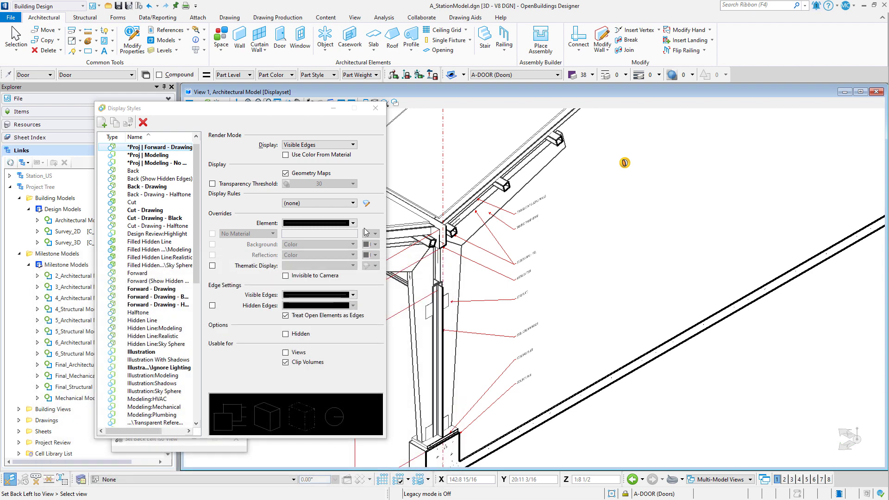
Step: Set the style's Display Rules to Transparency and close the Display Styles dialog
left_click(350, 204)
left_click(327, 213)
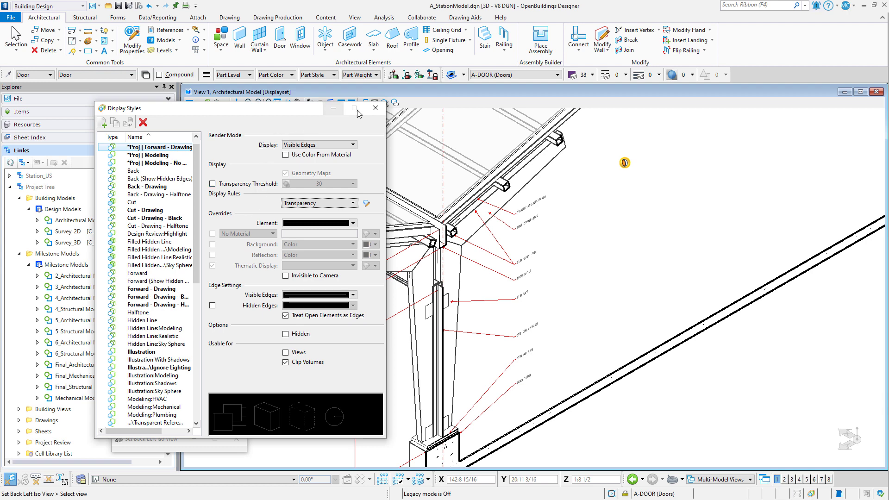
left_click(375, 108)
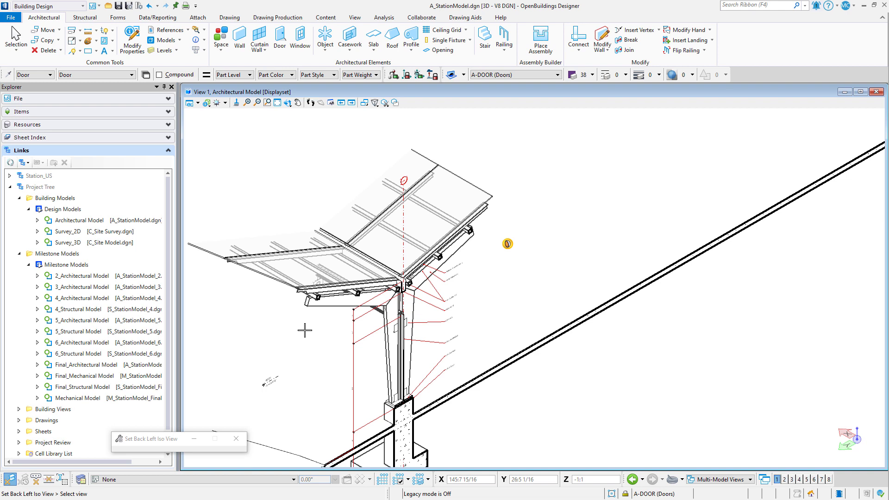
left_click(187, 30)
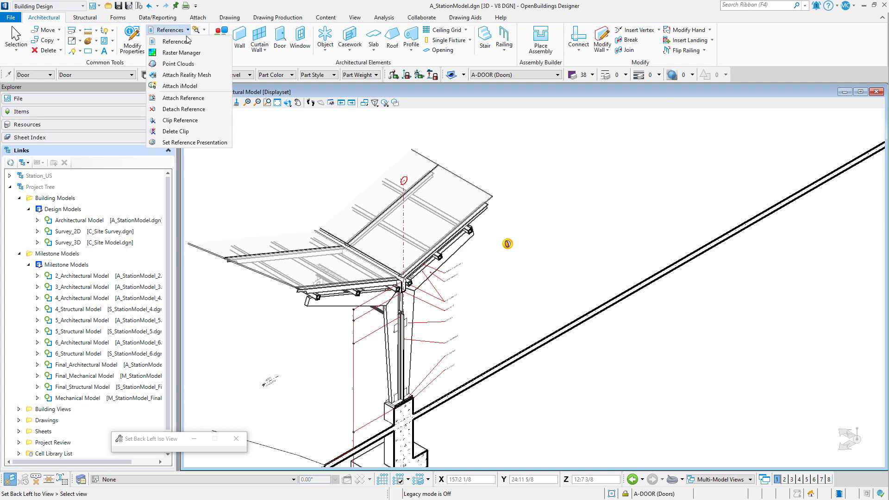
left_click(187, 41)
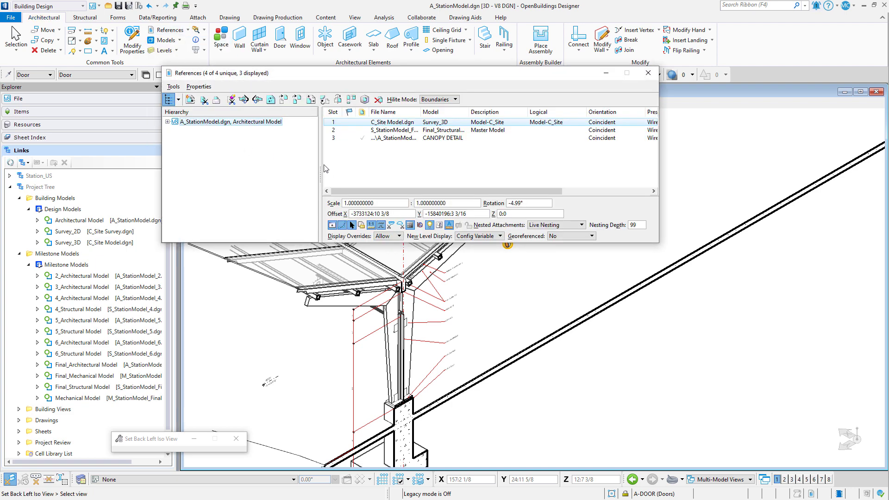
left_click(394, 138)
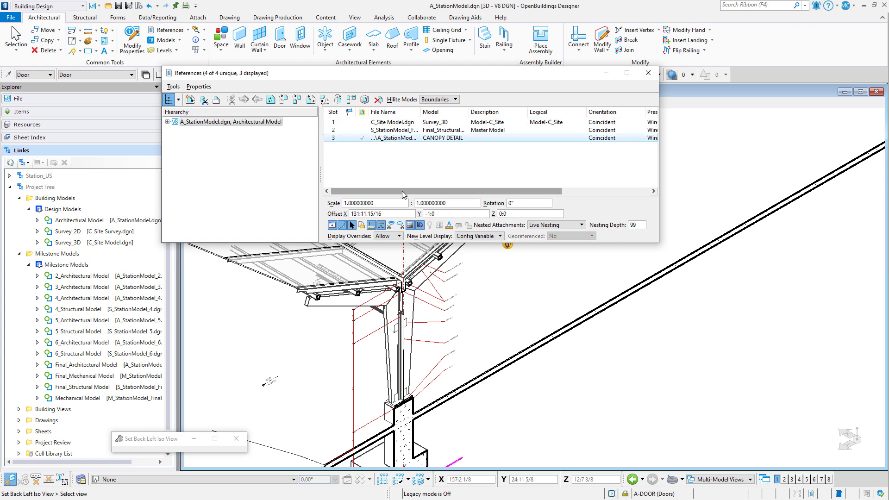
left_click_drag(402, 191, 497, 194)
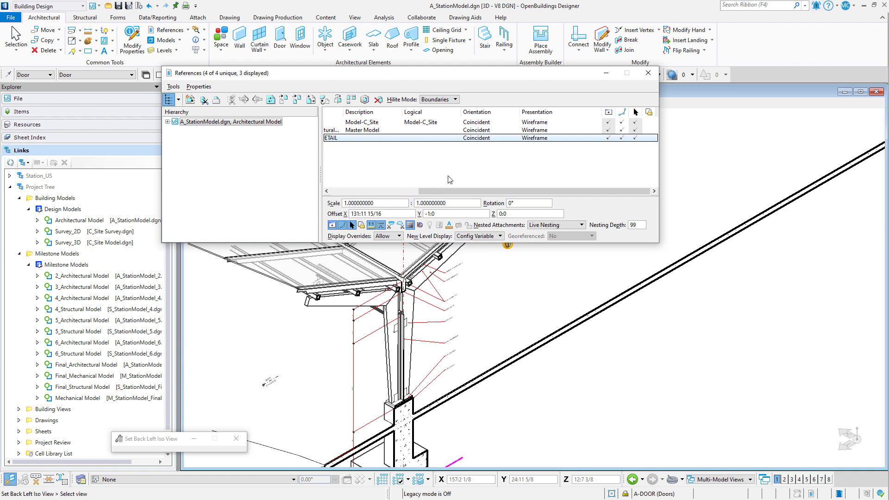
Step: Close References, narrow View 1, and window-zoom to frame the canopy column and its footing
left_click(648, 72)
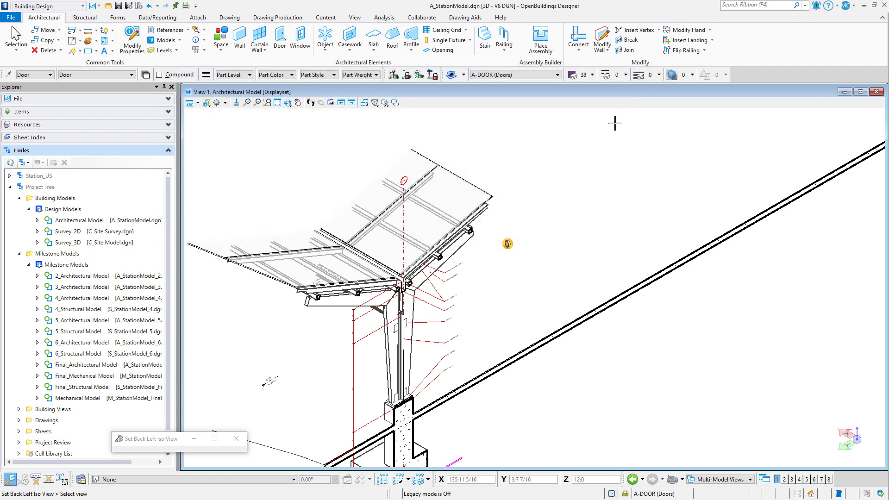
left_click_drag(882, 331, 566, 294)
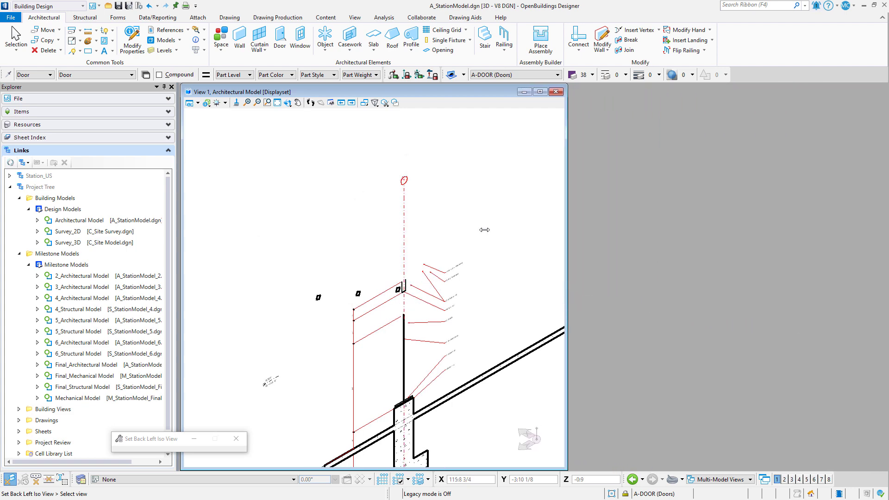
left_click(277, 103)
left_click(267, 102)
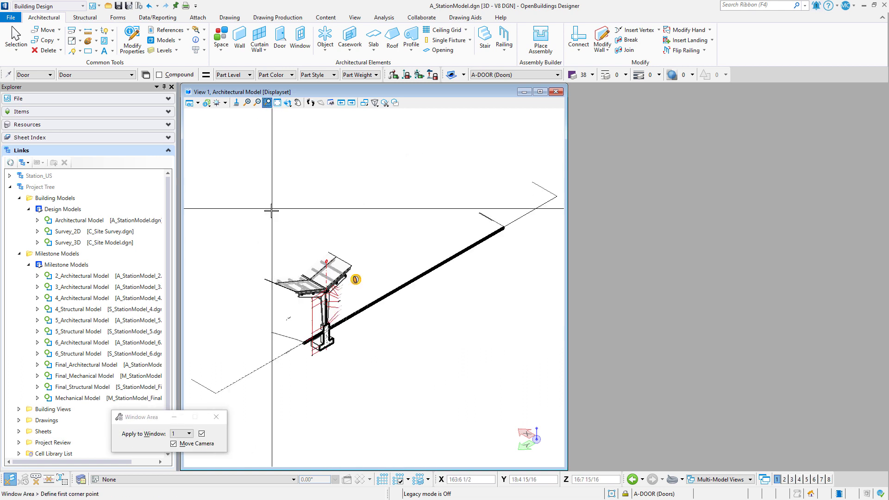
left_click(267, 251)
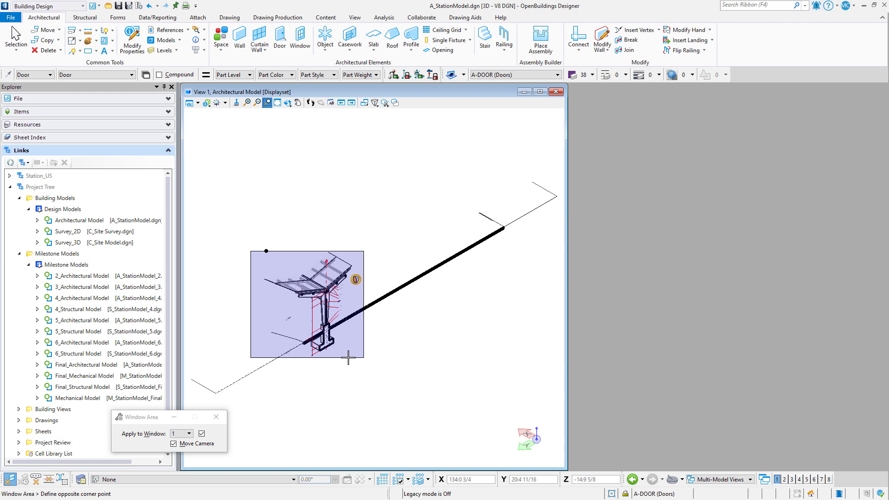
left_click(365, 360)
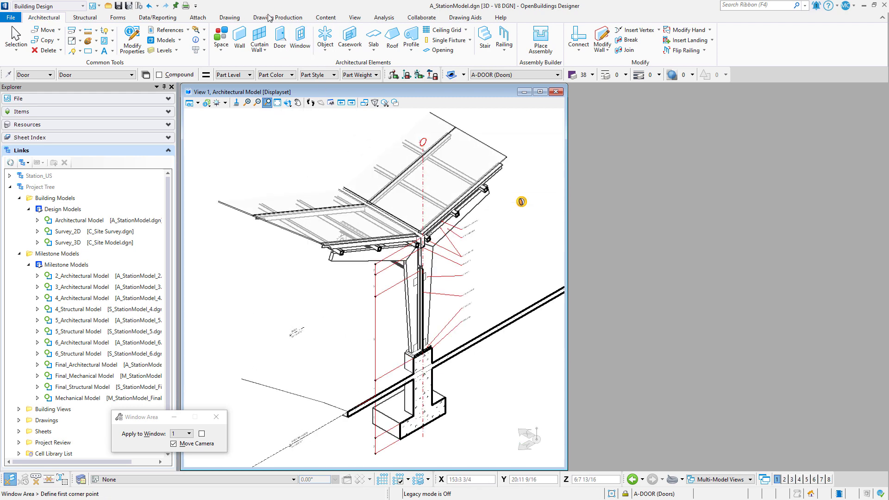
Step: Create a saved view from View 1 named 'DETAIL @ CANOPY'
left_click(359, 20)
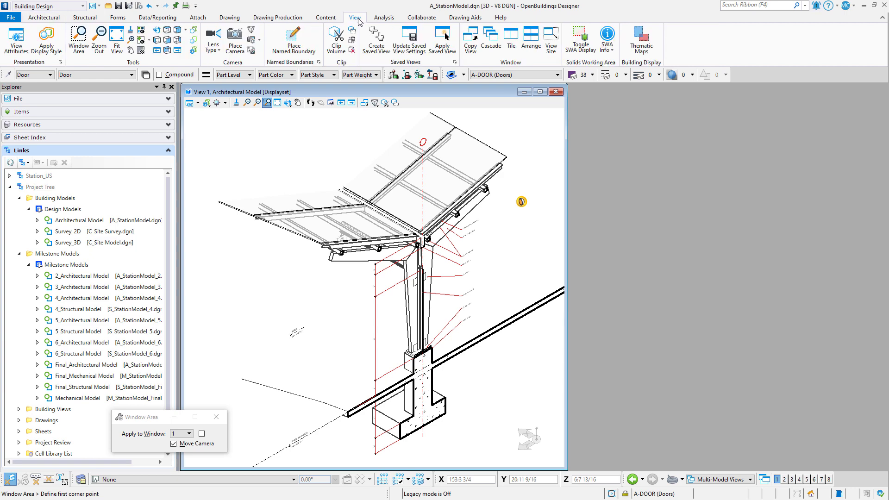
left_click(376, 50)
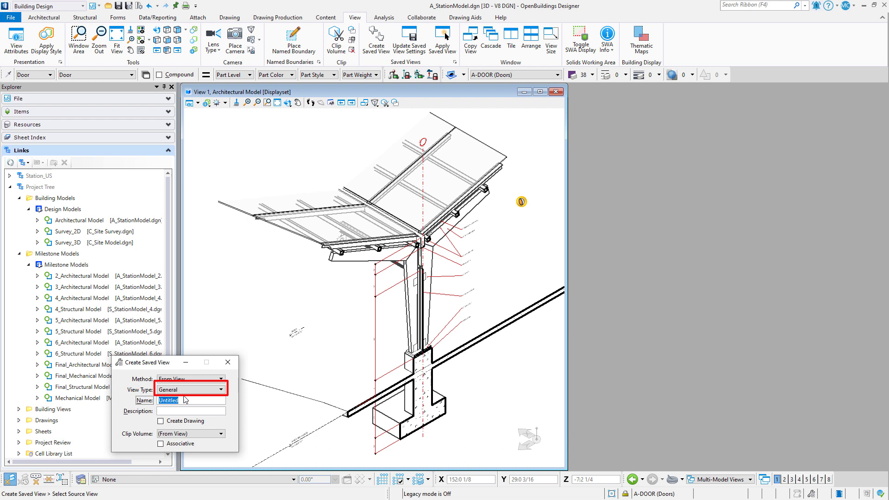
type("DETAIL @ CANOPY")
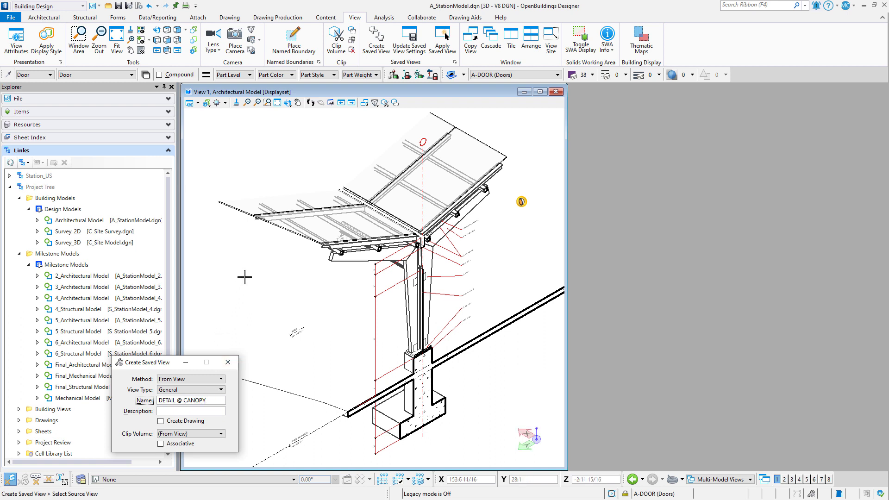
left_click(245, 277)
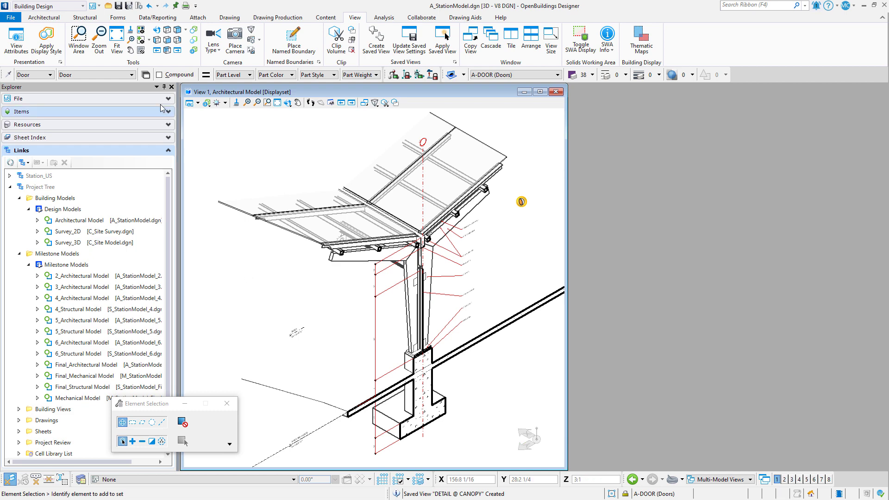
Step: Create a new sheet model named CANOPY DETAILS with sheet number 501
left_click(57, 21)
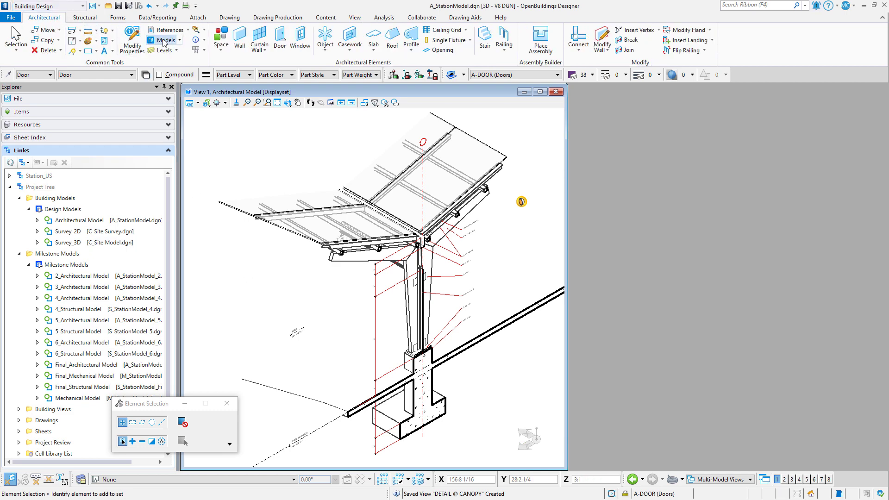
left_click(179, 40)
left_click(169, 52)
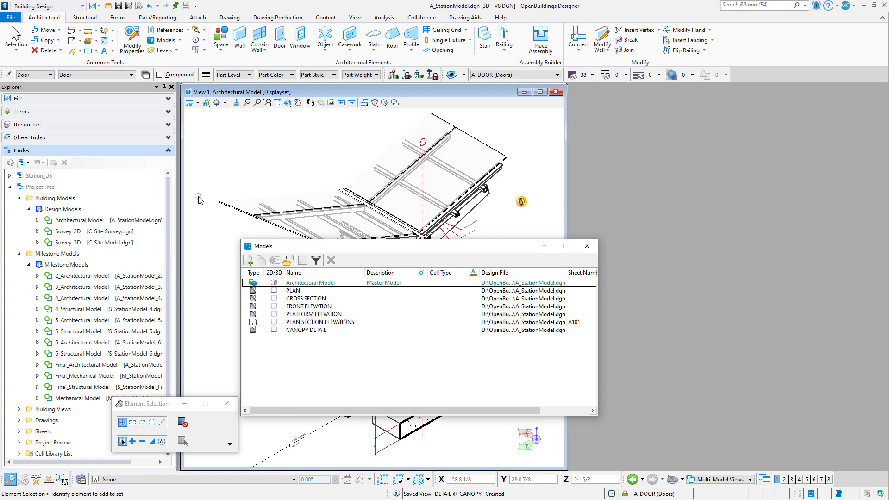
left_click(248, 260)
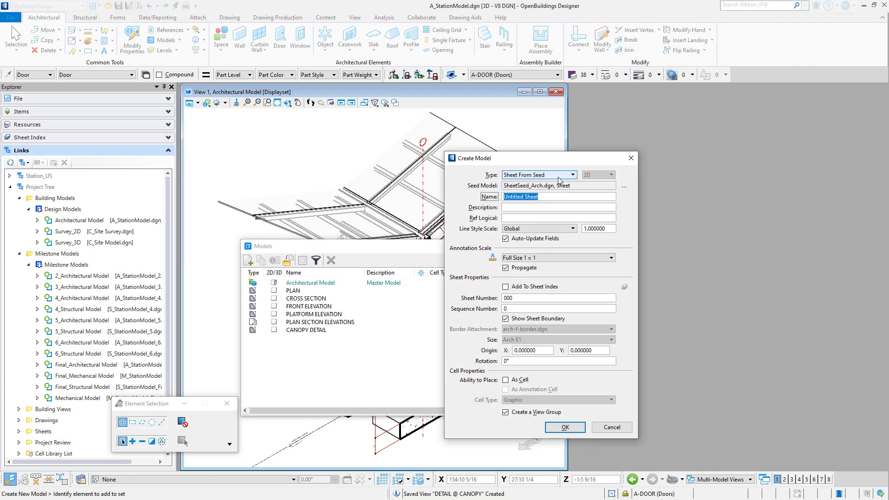
type("CANOPY DETAILS")
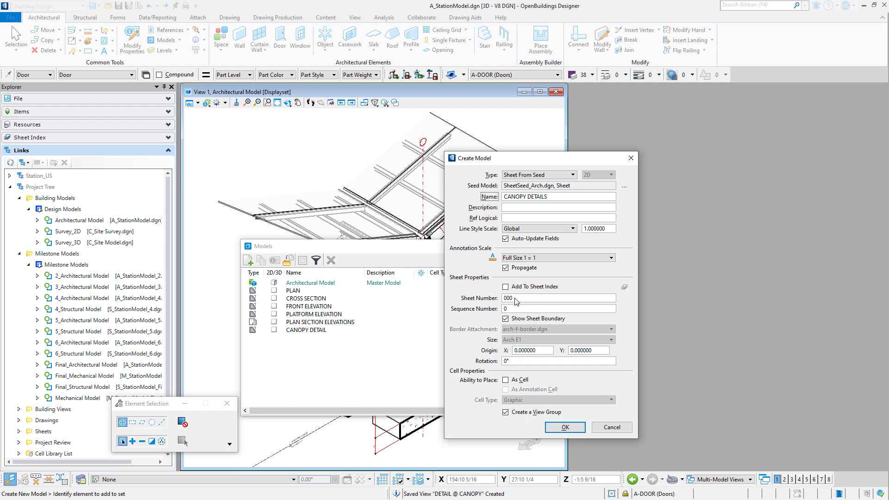
left_click_drag(516, 300, 501, 300)
type("501")
left_click(549, 426)
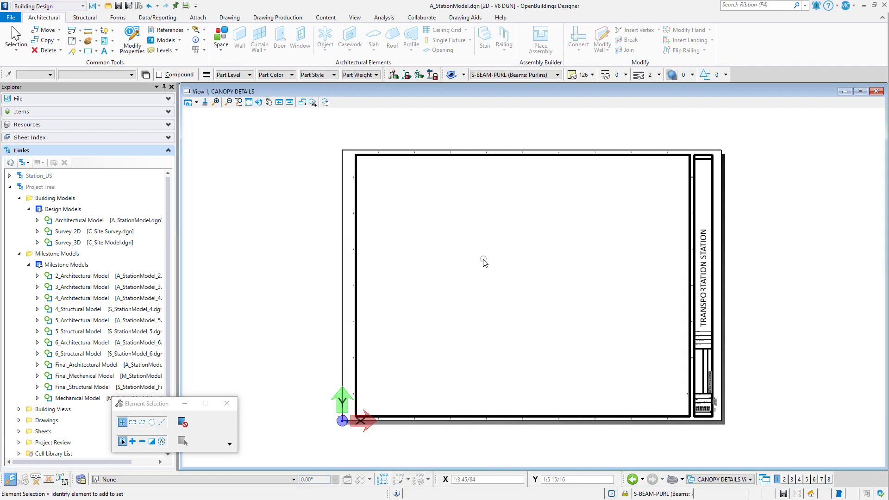
Step: Drag the DETAIL @ CANOPY saved view from the Links tree onto the CANOPY DETAILS sheet
left_click(37, 221)
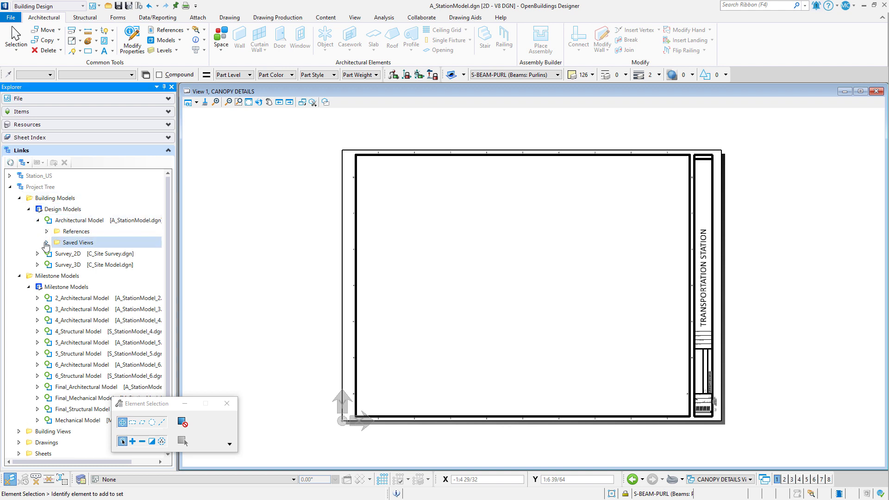
left_click(46, 243)
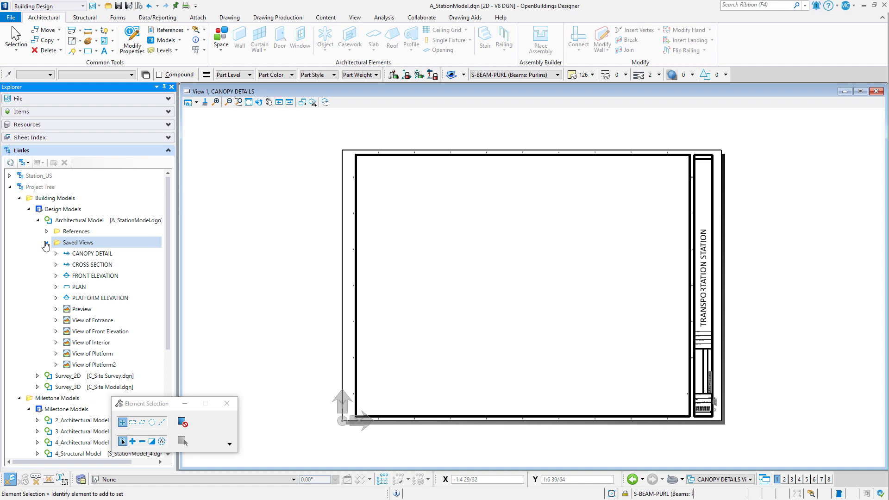
left_click(12, 164)
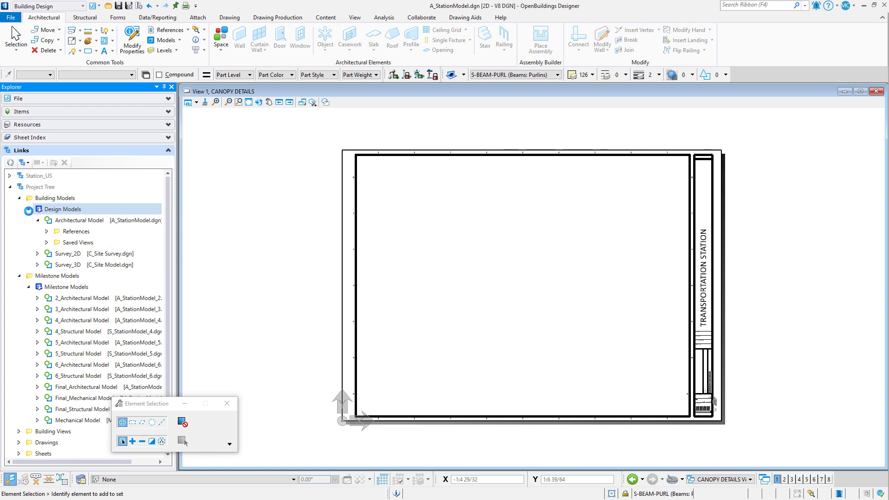
left_click_drag(76, 278, 365, 192)
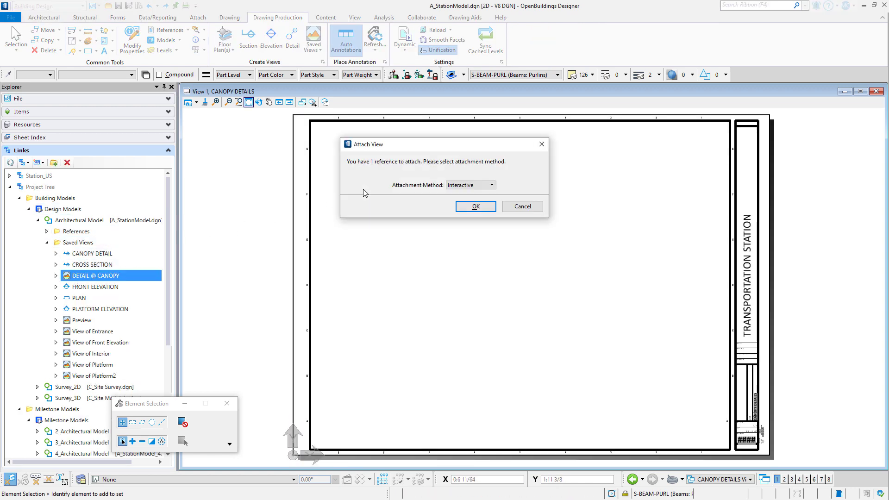
left_click(478, 207)
Step: Attach the detail at 3/4"=1'-0" scale with Dynamic visible edges
left_click(531, 193)
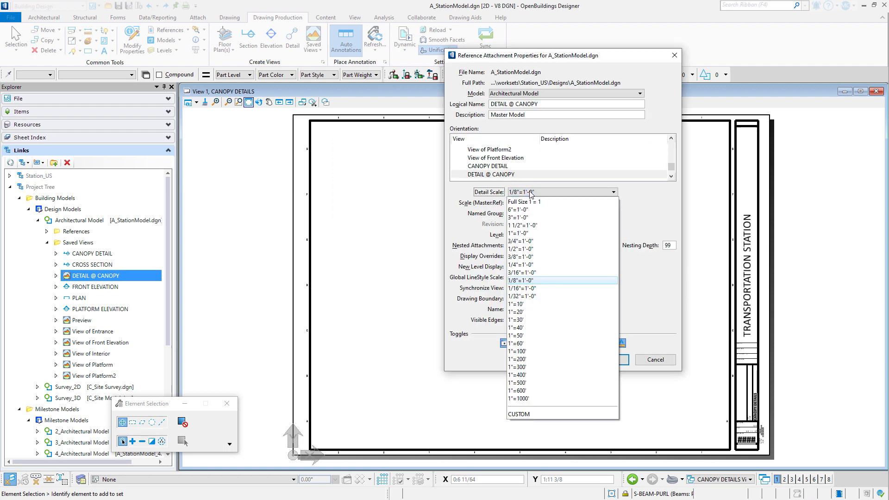
left_click(536, 241)
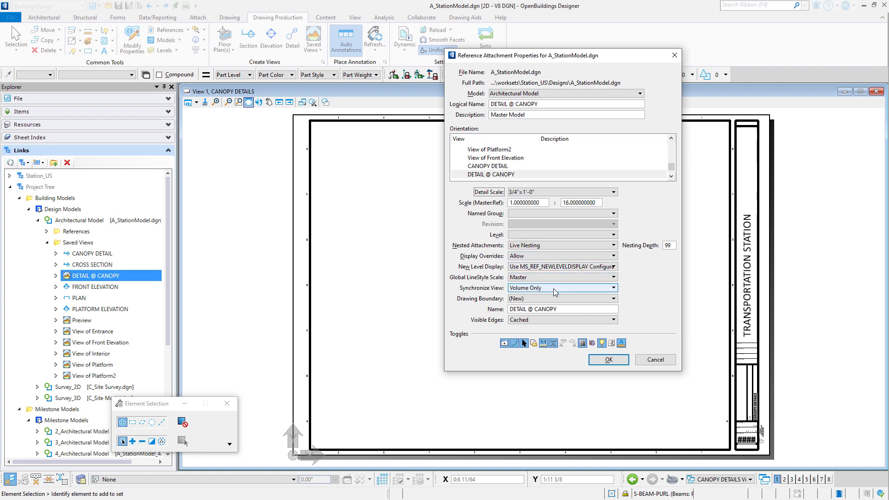
left_click(560, 319)
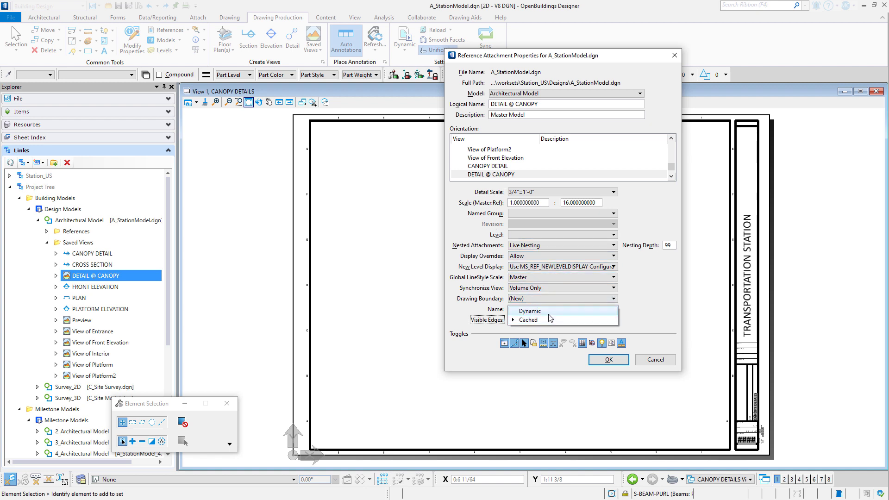
left_click(549, 313)
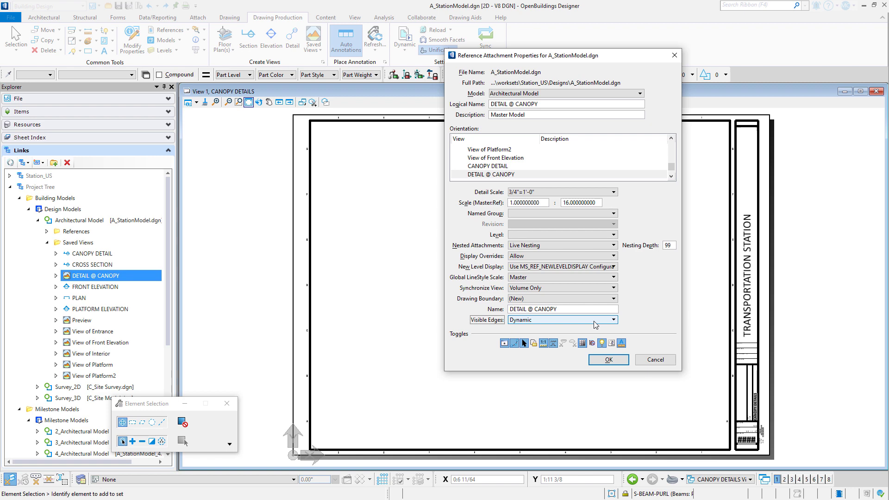
left_click(608, 360)
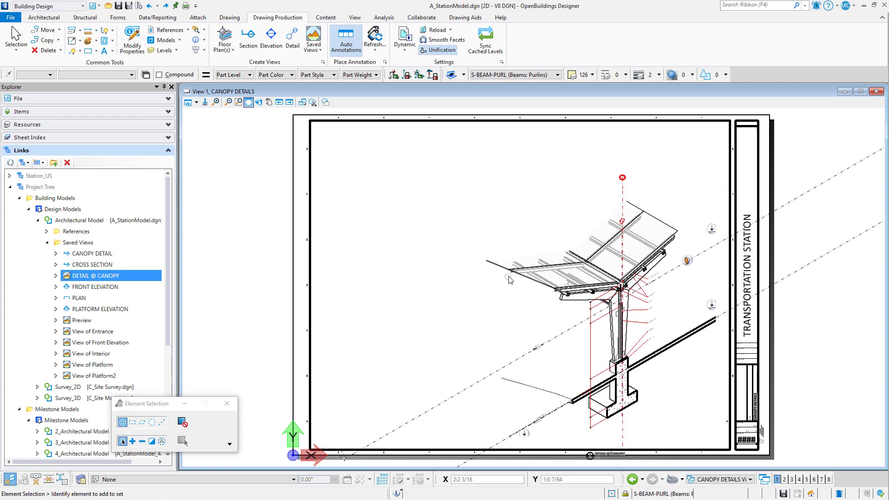
scroll(563, 368, "up", 2)
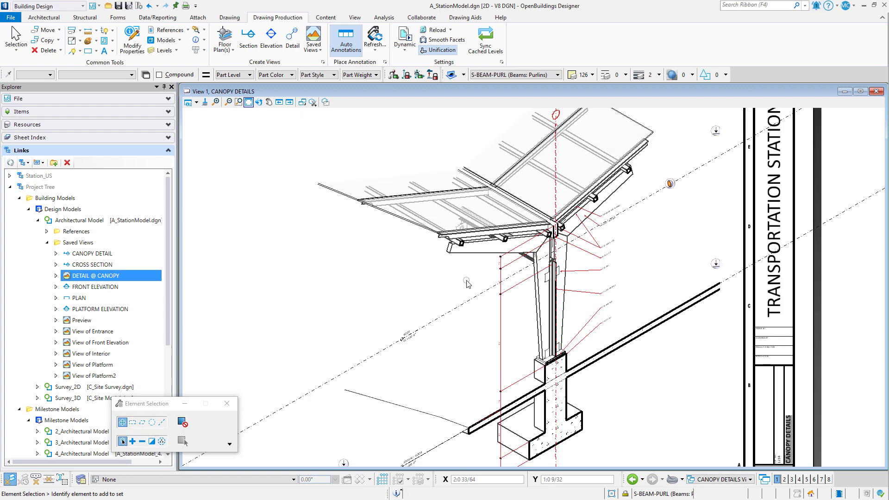